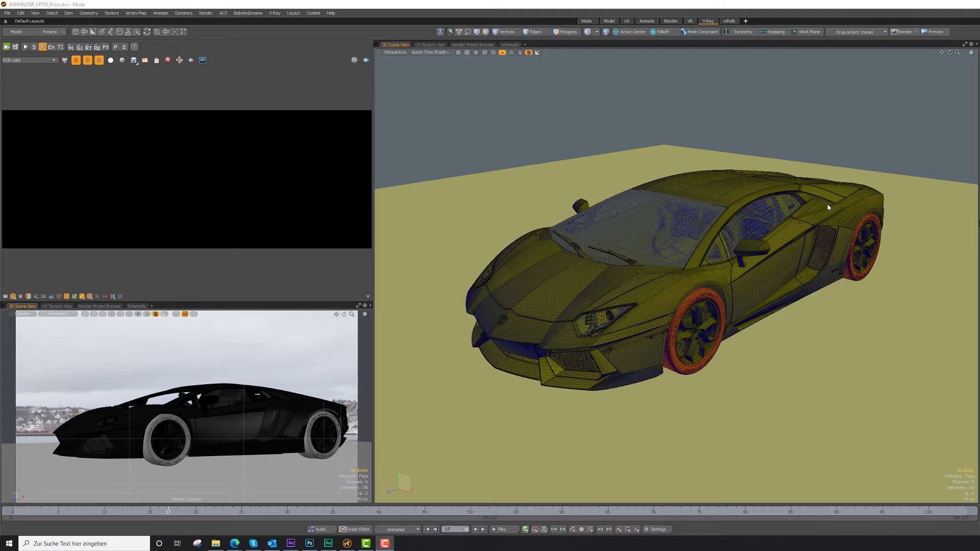
Set up a V-Ray Standalone render that only exports, with distributed rendering on and the local machine excluded.
{"action": "left_click", "coordinate": [877, 105]}
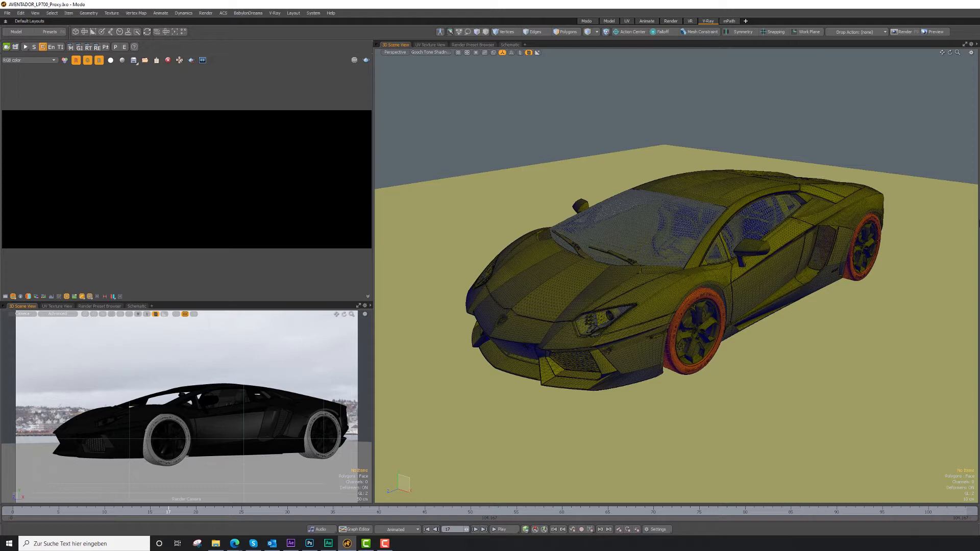
{"action": "left_click", "coordinate": [274, 13]}
{"action": "left_click", "coordinate": [281, 34]}
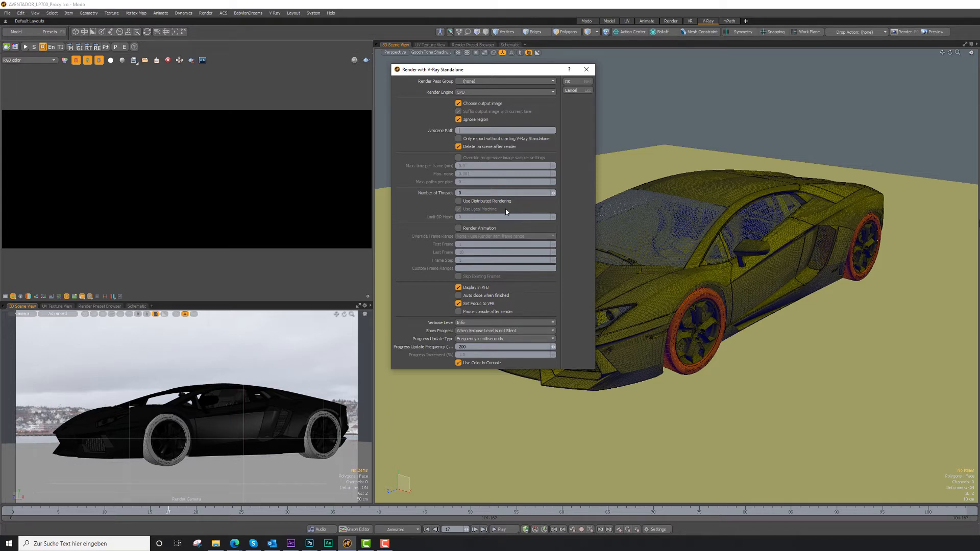
{"action": "left_click", "coordinate": [459, 201]}
{"action": "left_click", "coordinate": [459, 209]}
{"action": "left_click", "coordinate": [459, 139]}
Copy the BatchRender folder's address from File Explorer and set it as the .vrscene path, I:\RENDER\BatchRender.
{"action": "left_click", "coordinate": [215, 544]}
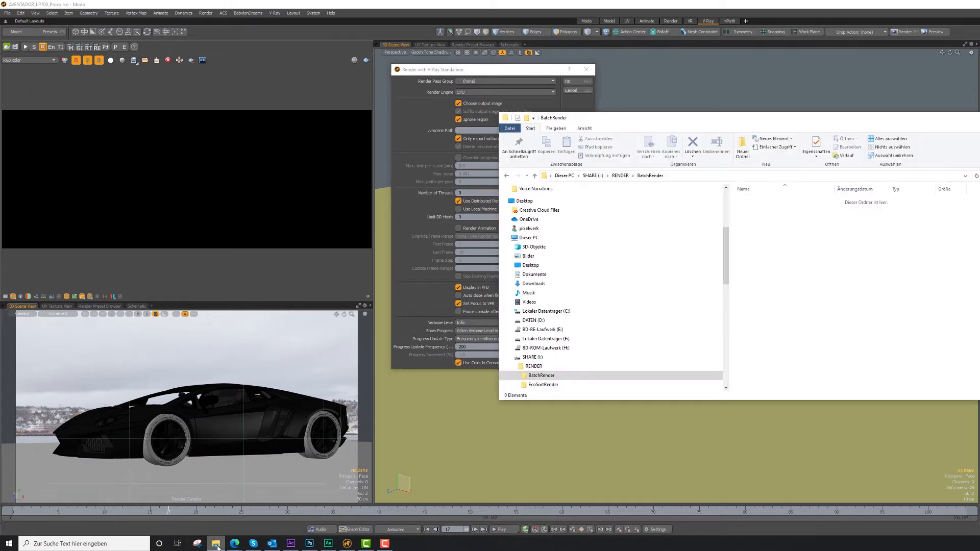
{"action": "left_click", "coordinate": [670, 177]}
{"action": "key", "text": "ctrl+c"}
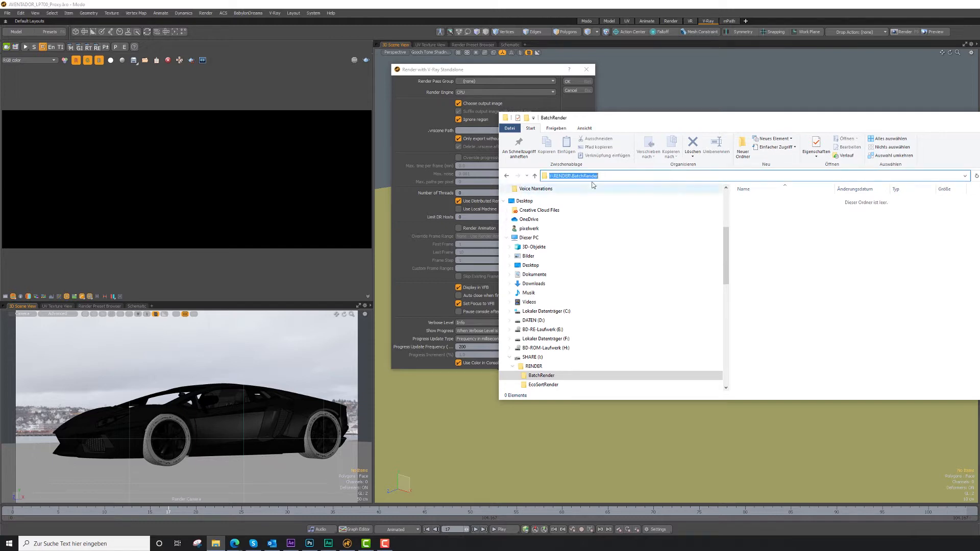
{"action": "left_click_drag", "start_coordinate": [645, 121], "coordinate": [743, 73]}
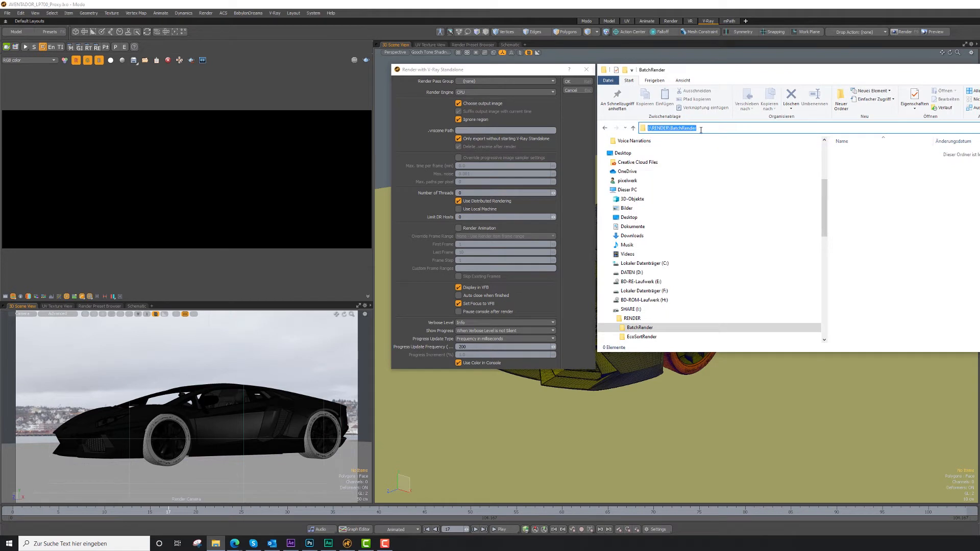
{"action": "left_click", "coordinate": [470, 132]}
{"action": "key", "text": "ctrl+v"}
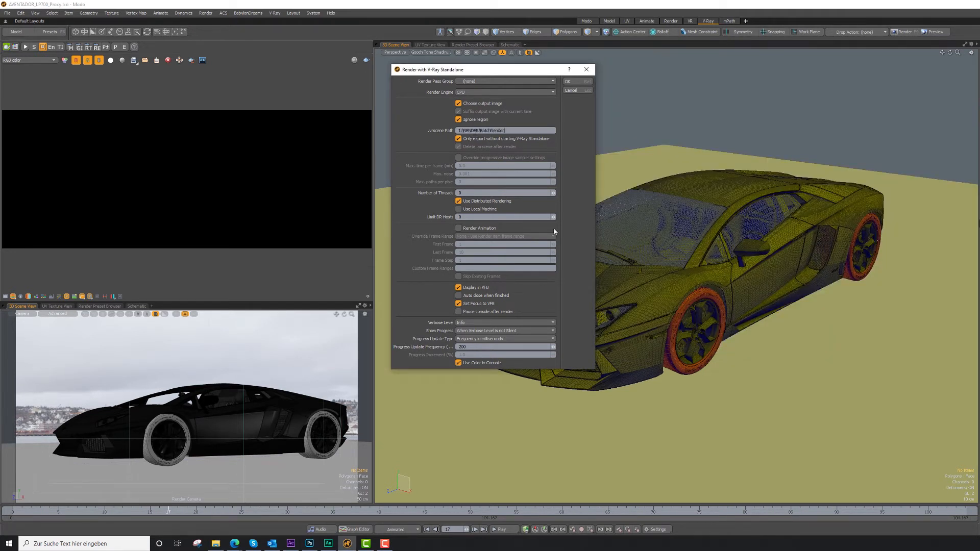
Enable auto close when finished and export the Aventador scene with an OpenEXR output image in the BatchRender folder.
{"action": "left_click", "coordinate": [462, 297]}
{"action": "left_click", "coordinate": [570, 82]}
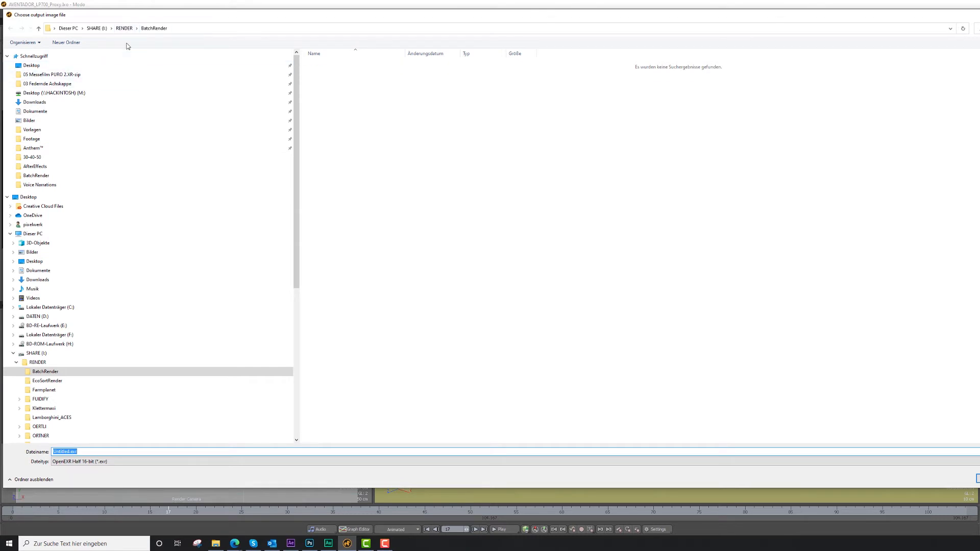
{"action": "left_click", "coordinate": [81, 452]}
{"action": "left_click_drag", "start_coordinate": [81, 452], "coordinate": [31, 454]}
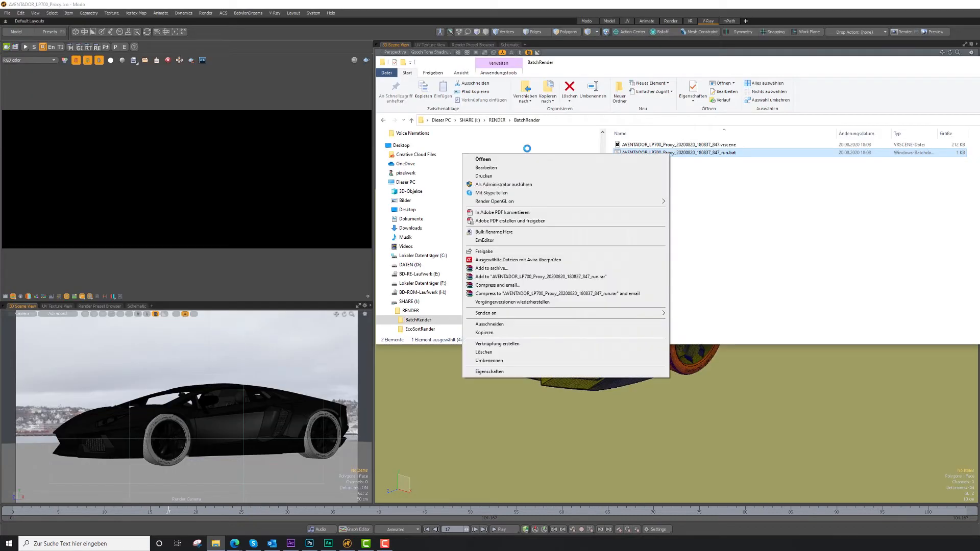
Open the Aventador _run.bat file for editing and examine its scene file, thread count and region parameters.
{"action": "left_click", "coordinate": [486, 168]}
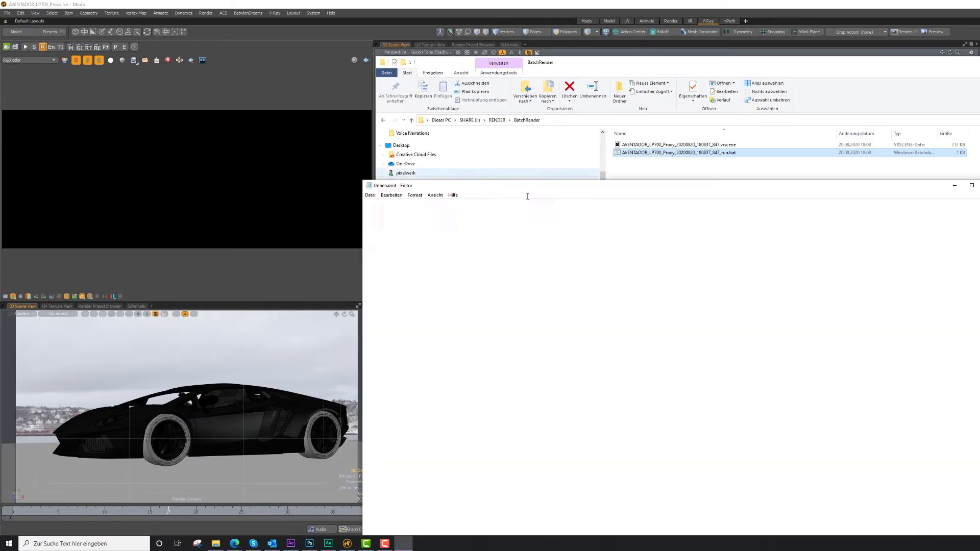
{"action": "left_click_drag", "start_coordinate": [516, 188], "coordinate": [621, 121]}
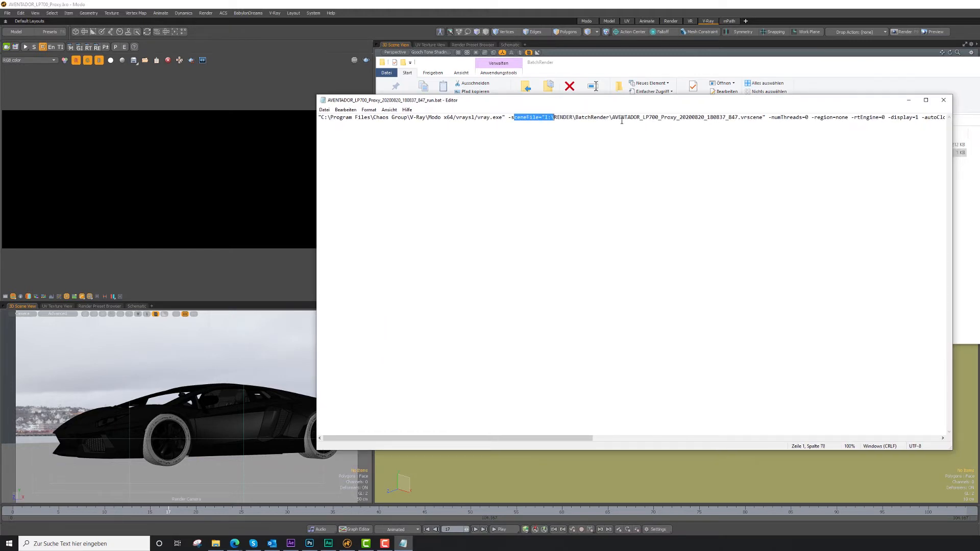
{"action": "double_click", "coordinate": [777, 118]}
{"action": "left_click_drag", "start_coordinate": [820, 118], "coordinate": [839, 118]}
Switch to the browser and read through the V-Ray Standalone command line options, including the frame buffer display settings.
{"action": "mouse_move", "coordinate": [235, 543]}
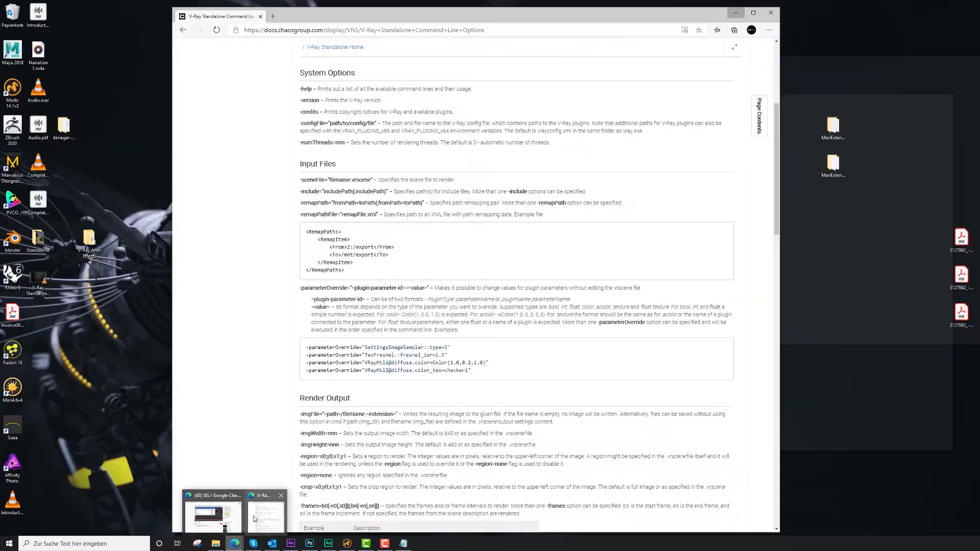
{"action": "left_click", "coordinate": [254, 518]}
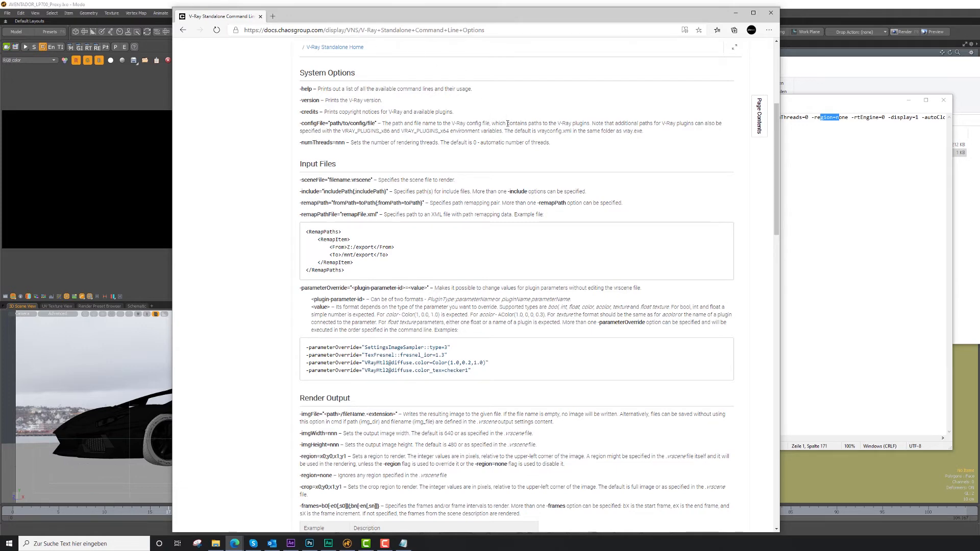
{"action": "scroll", "coordinate": [508, 123], "scroll_direction": "up", "scroll_amount": 4}
{"action": "scroll", "coordinate": [409, 308], "scroll_direction": "down", "scroll_amount": 3}
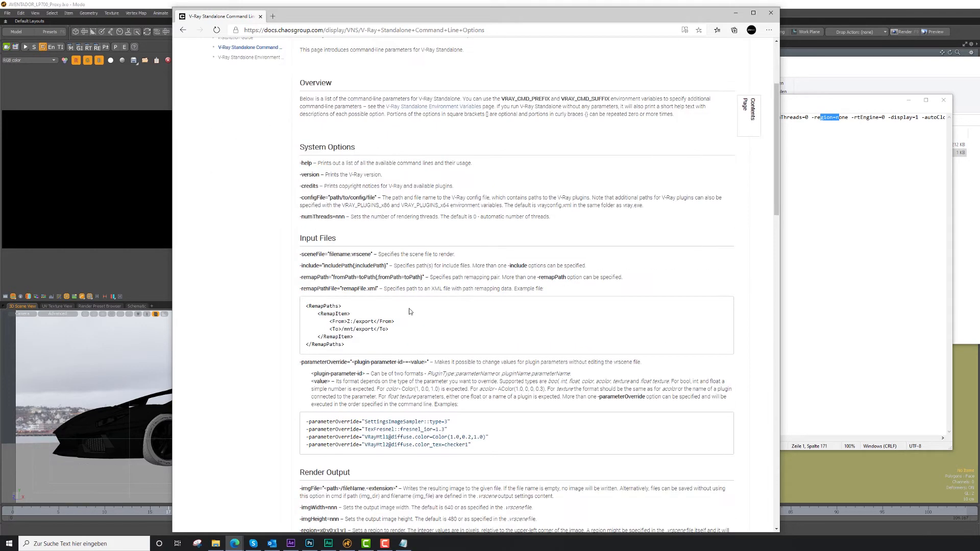
{"action": "scroll", "coordinate": [361, 481], "scroll_direction": "down", "scroll_amount": 10}
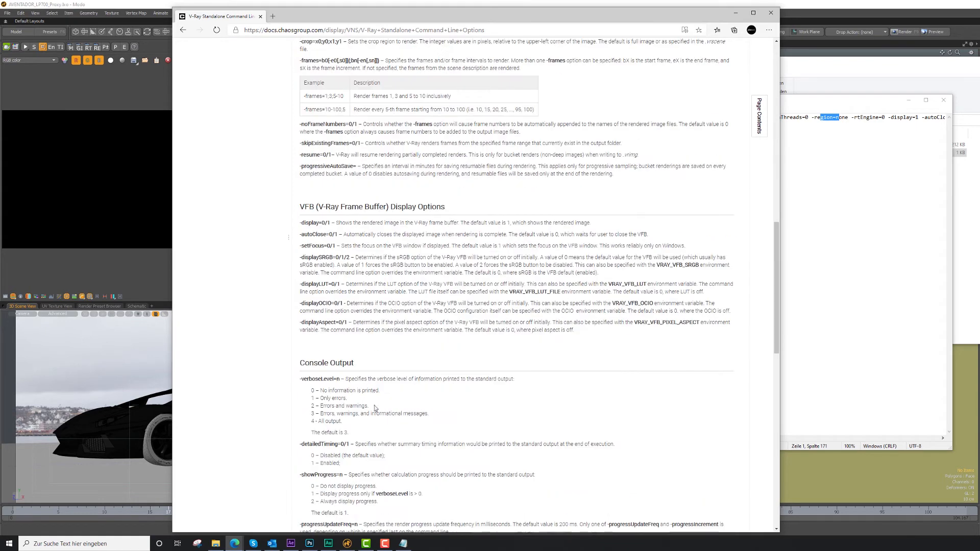
{"action": "left_click", "coordinate": [736, 13]}
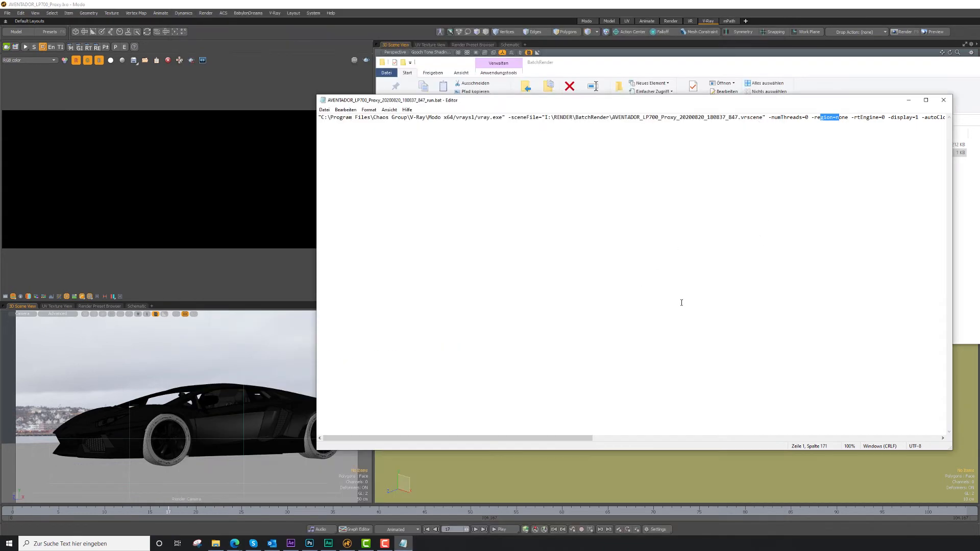
Minimise the BatchRender folder window and close the Aventador batch file.
{"action": "left_click", "coordinate": [966, 214]}
{"action": "key", "text": "super+Down"}
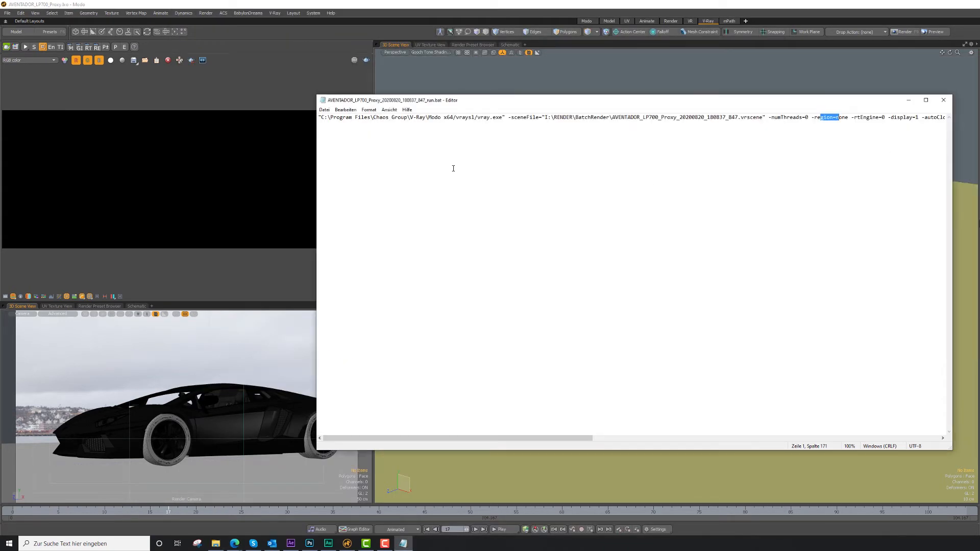
{"action": "left_click", "coordinate": [944, 100]}
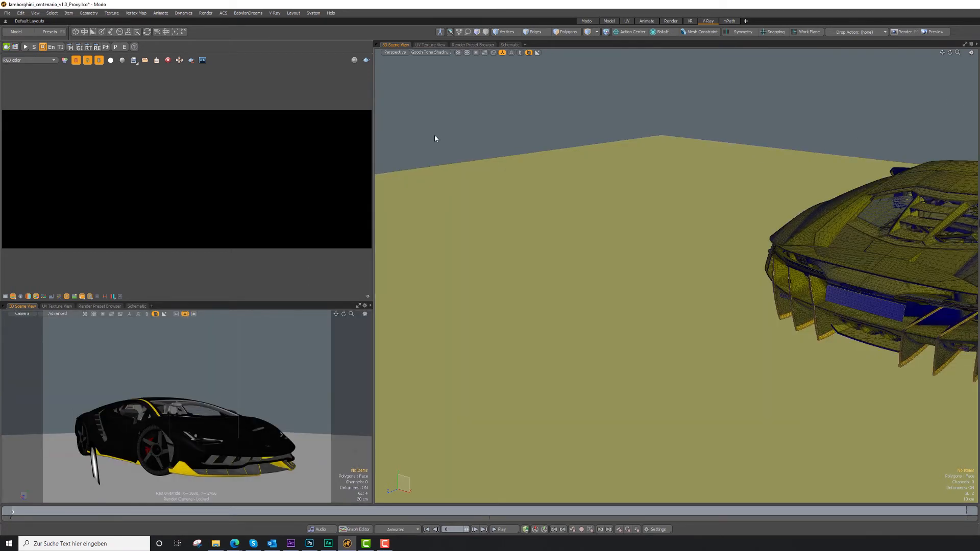
Export the Lamborghini Centenario scene for V-Ray Standalone with the same settings, naming the output image Test_.
{"action": "left_click", "coordinate": [275, 13]}
{"action": "left_click", "coordinate": [301, 33]}
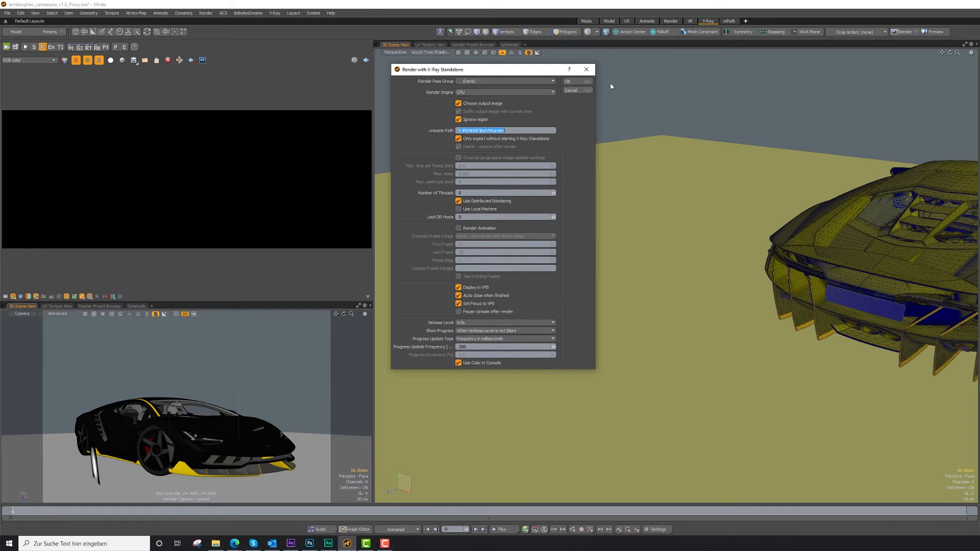
{"action": "left_click", "coordinate": [572, 84]}
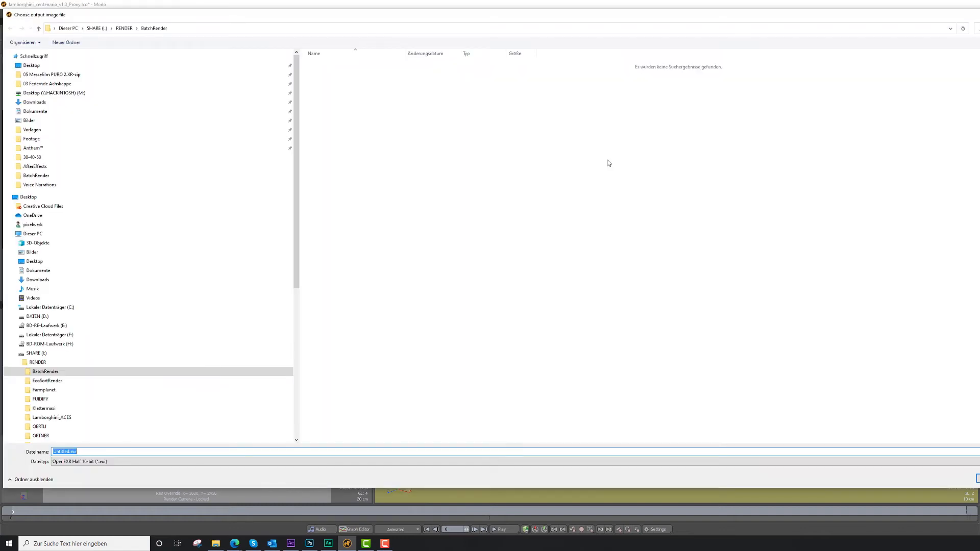
{"action": "type", "text": "T"}
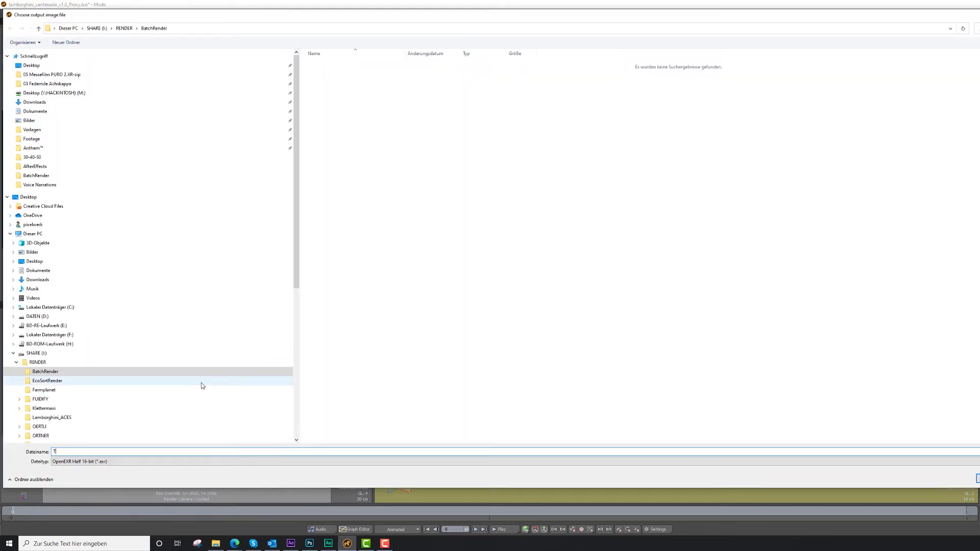
{"action": "type", "text": "est_"}
{"action": "key", "text": "Return"}
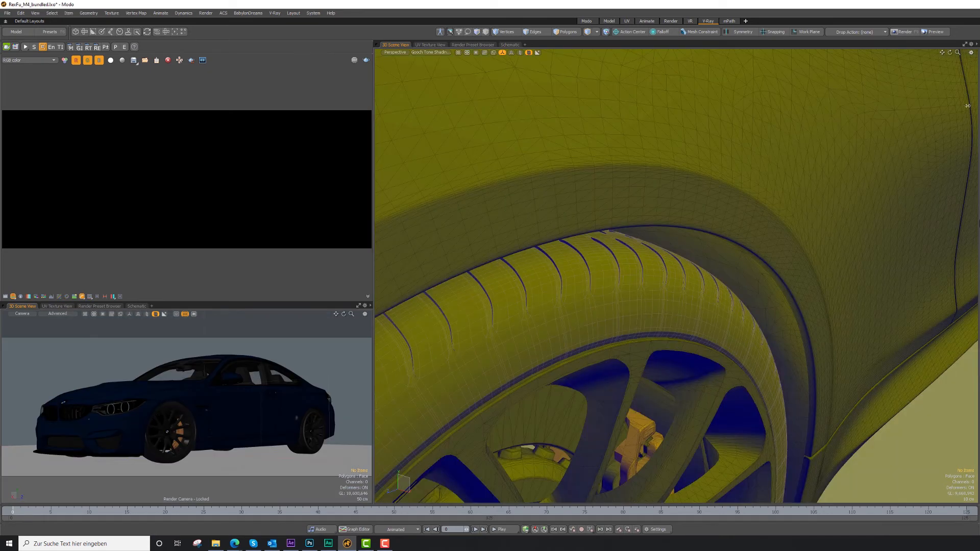
Export the M4 bundled scene for V-Ray Standalone with the same settings, naming the output image Test-.
{"action": "left_click", "coordinate": [275, 13]}
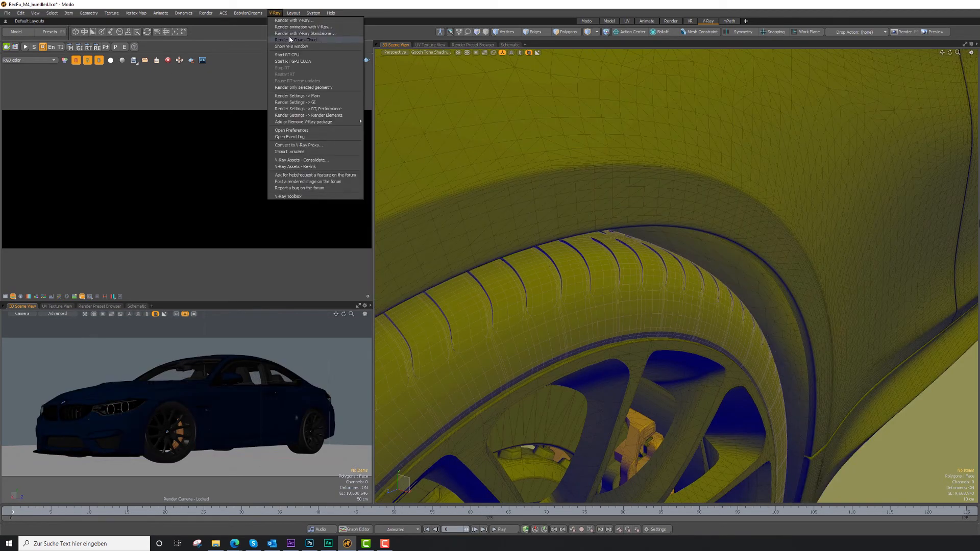
{"action": "left_click", "coordinate": [290, 34]}
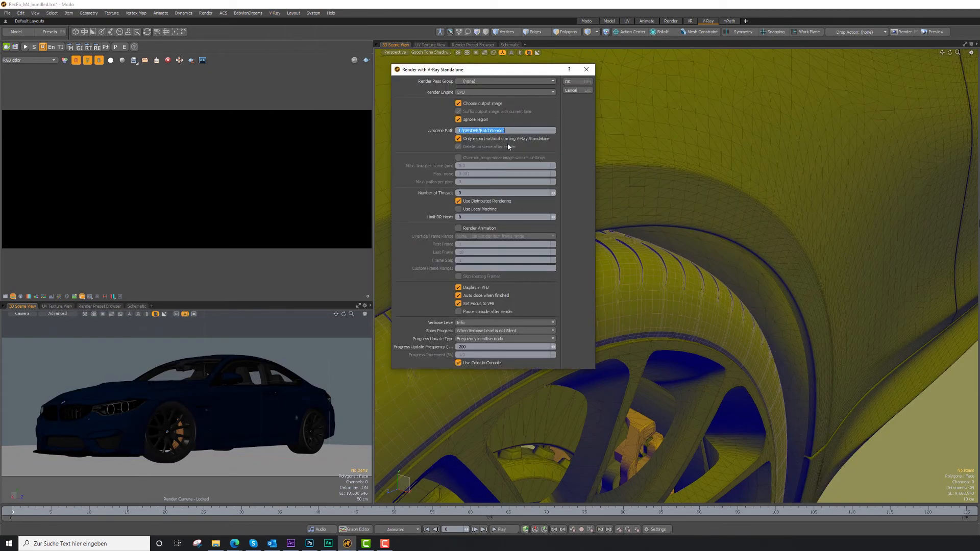
{"action": "left_click", "coordinate": [569, 81]}
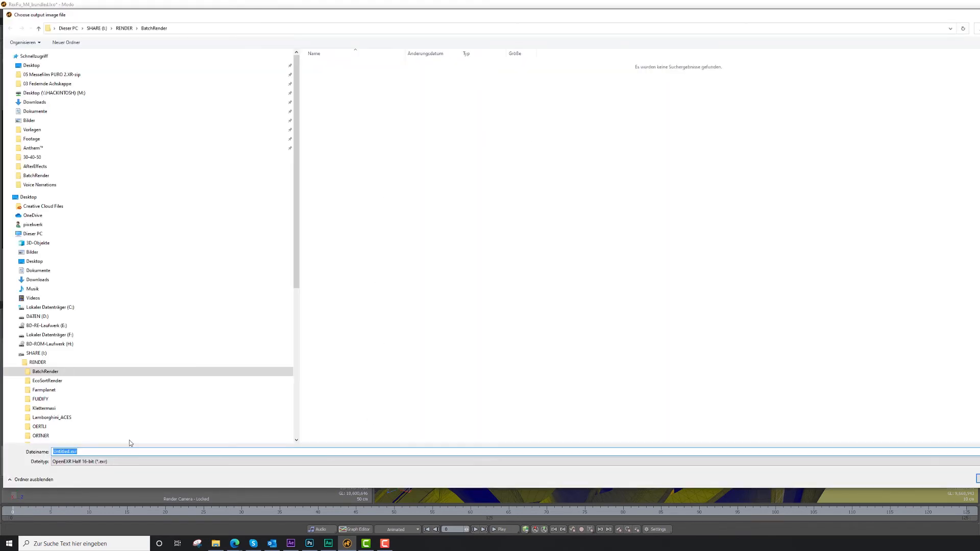
{"action": "type", "text": "Test-"}
{"action": "key", "text": "Return"}
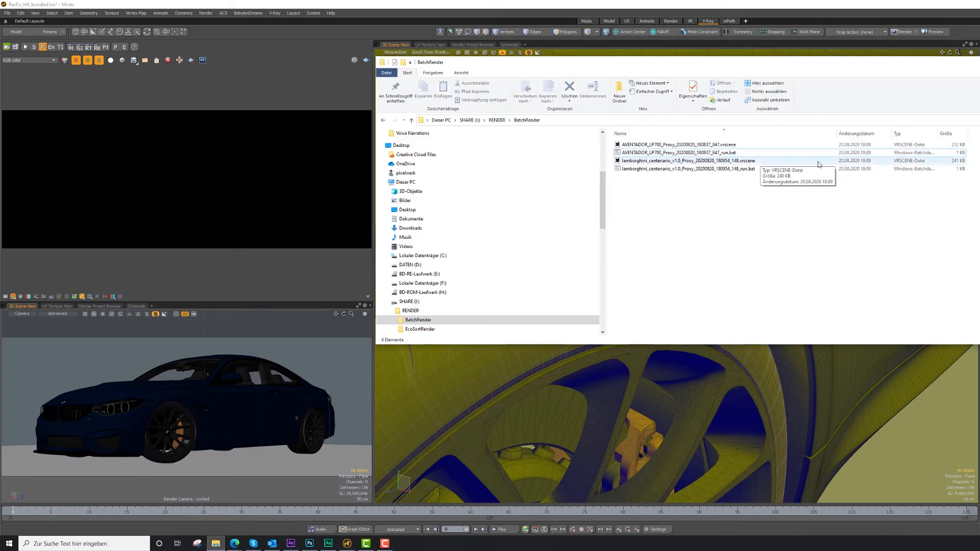
Check the exported scene and batch files in the BatchRender folder, moving its window clear of the export progress.
{"action": "left_click", "coordinate": [914, 161]}
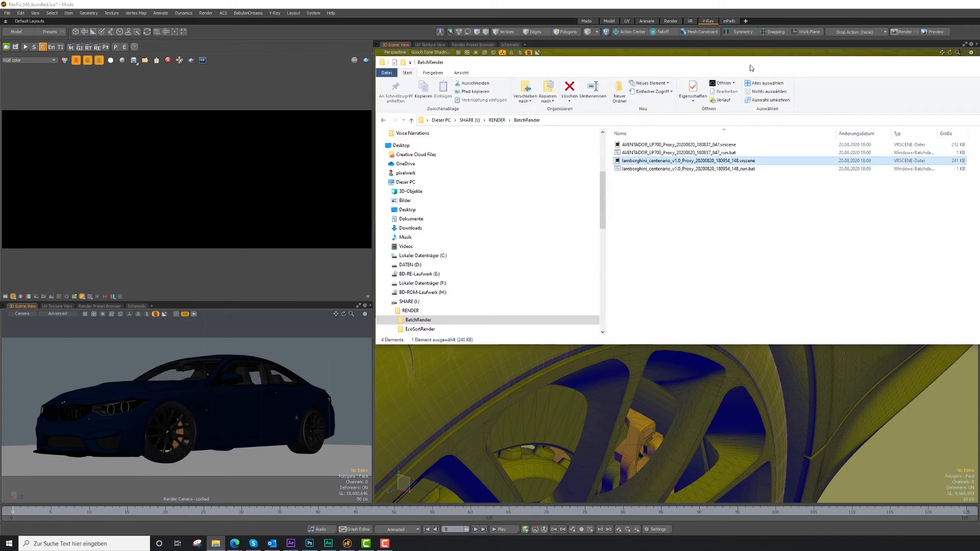
{"action": "left_click_drag", "start_coordinate": [749, 65], "coordinate": [781, 176]}
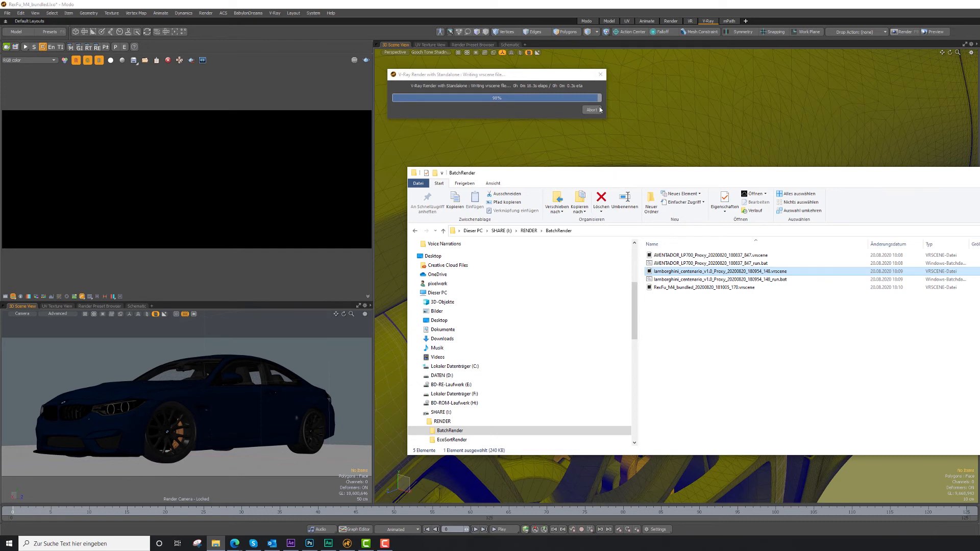
{"action": "left_click", "coordinate": [763, 336]}
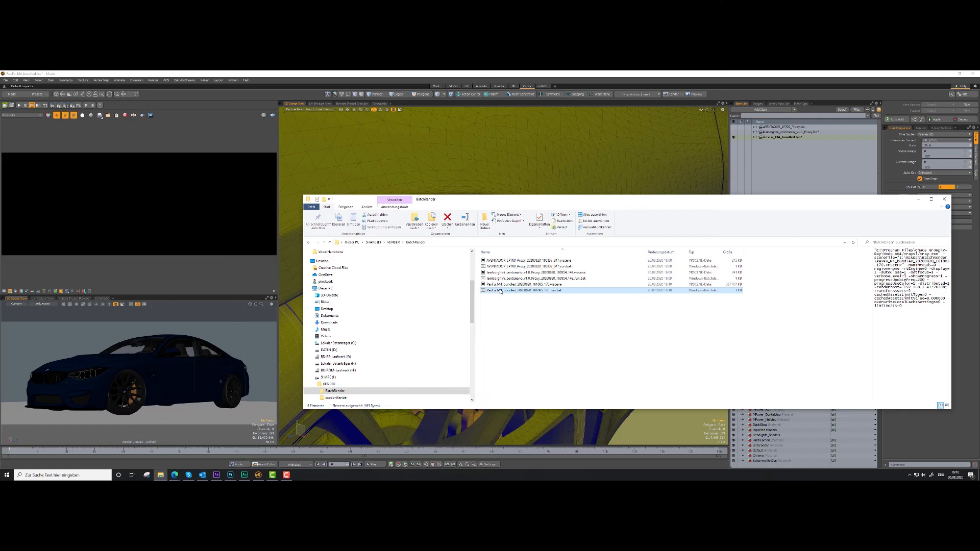
Open the M4, Centenario and Aventador _run.bat files for editing in separate text editor windows.
{"action": "right_click", "coordinate": [679, 295]}
{"action": "left_click", "coordinate": [556, 326]}
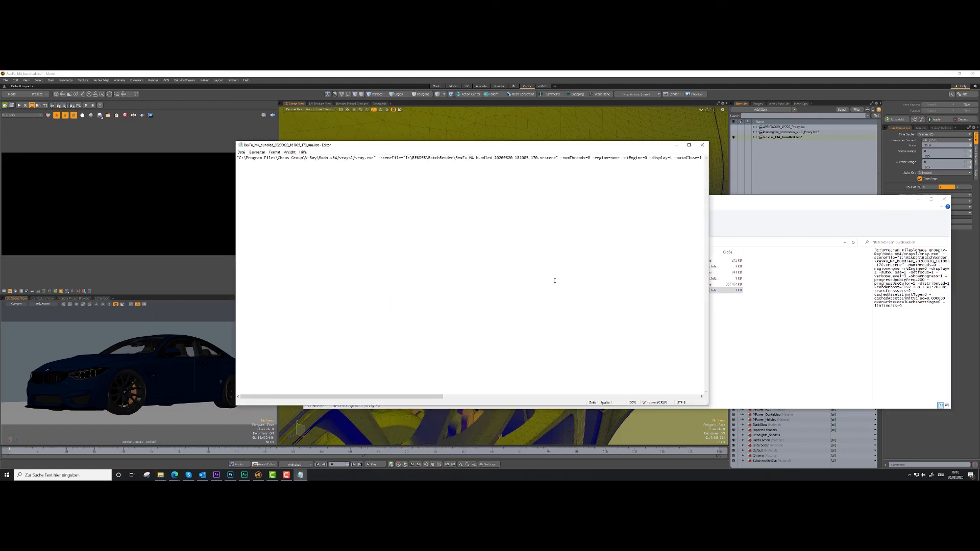
{"action": "left_click", "coordinate": [634, 269]}
{"action": "right_click", "coordinate": [513, 278]}
{"action": "left_click", "coordinate": [431, 291]}
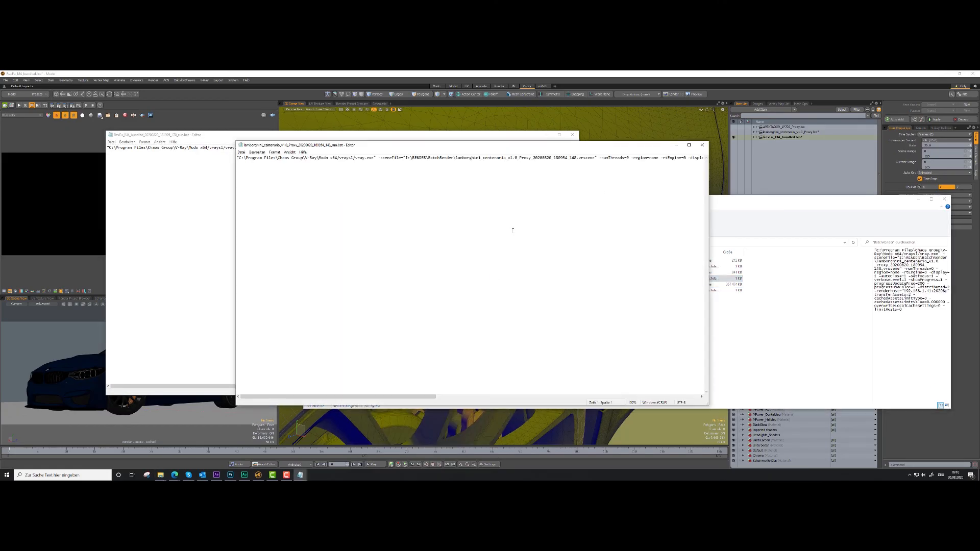
{"action": "left_click", "coordinate": [751, 276]}
{"action": "right_click", "coordinate": [517, 266]}
{"action": "left_click", "coordinate": [436, 279]}
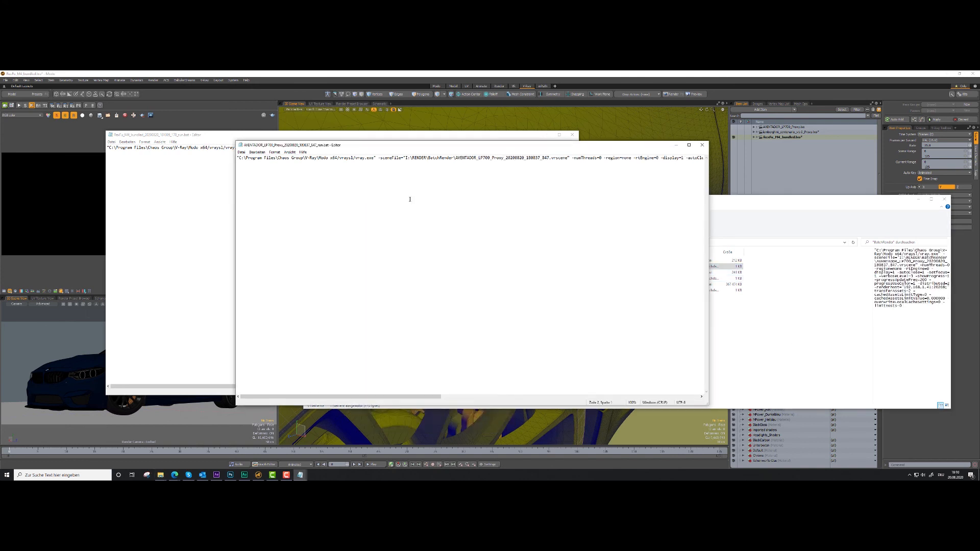
Transfer the Aventador render command into the M4 batch file and close the Aventador batch file without saving it.
{"action": "key", "text": "ctrl+a"}
{"action": "key", "text": "ctrl+x"}
{"action": "left_click", "coordinate": [138, 212]}
{"action": "key", "text": "ctrl+v"}
{"action": "left_click", "coordinate": [656, 245]}
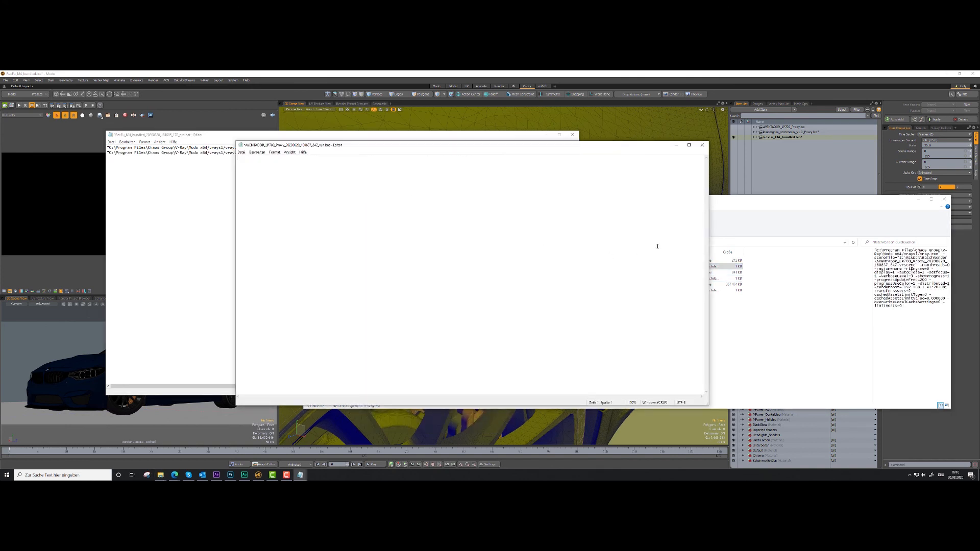
{"action": "left_click", "coordinate": [702, 145]}
{"action": "left_click", "coordinate": [491, 280]}
Transfer the Centenario render command into the M4 batch file and close the Centenario batch file without saving it.
{"action": "left_click", "coordinate": [643, 173]}
{"action": "key", "text": "ctrl+a"}
{"action": "key", "text": "ctrl+x"}
{"action": "left_click", "coordinate": [171, 196]}
{"action": "key", "text": "ctrl+v"}
{"action": "left_click", "coordinate": [676, 226]}
{"action": "left_click", "coordinate": [702, 145]}
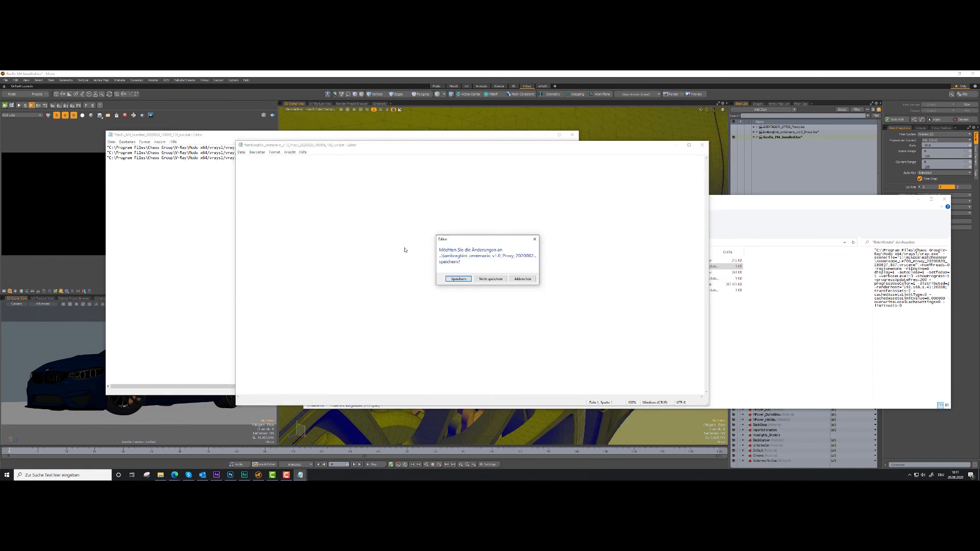
{"action": "left_click", "coordinate": [492, 279]}
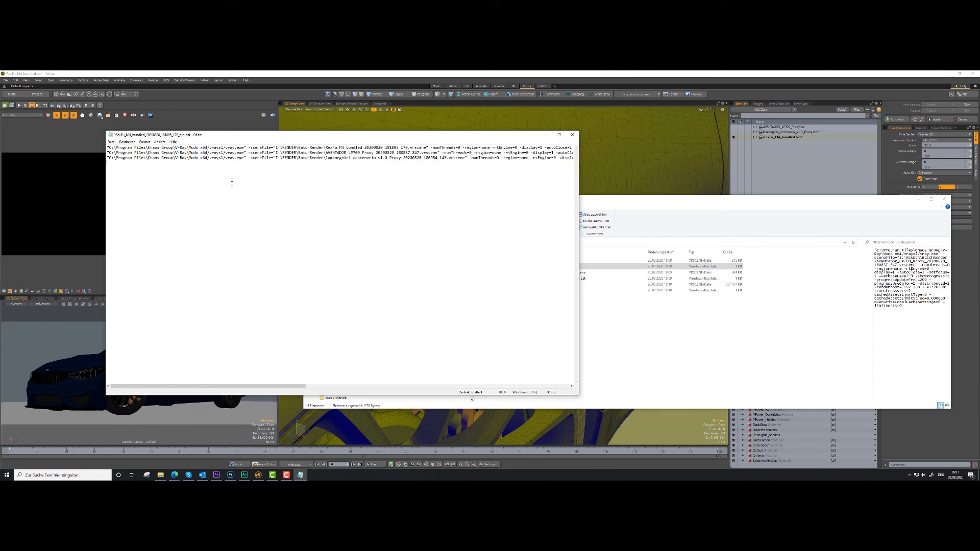
Close the combined M4 batch file with its changes saved and run it to start the batch render.
{"action": "left_click", "coordinate": [572, 134]}
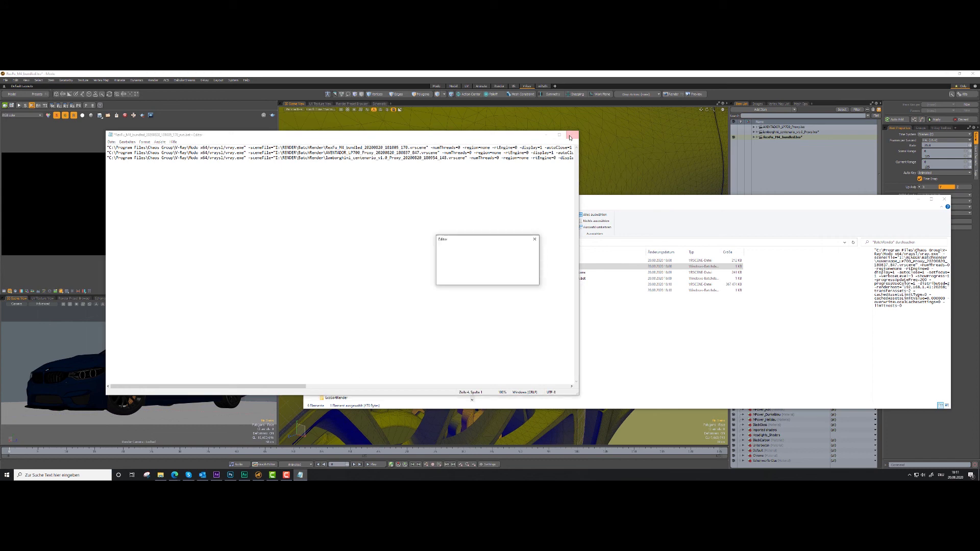
{"action": "left_click", "coordinate": [460, 279]}
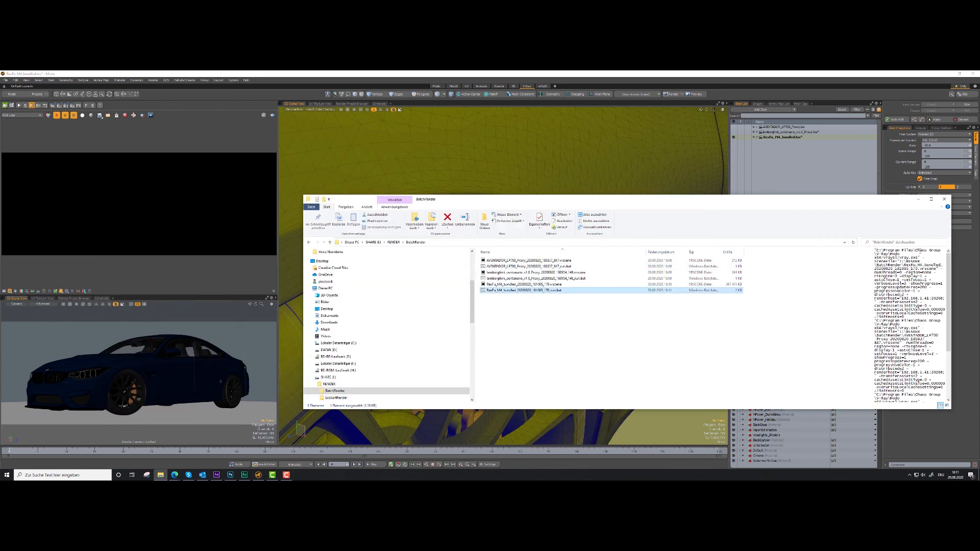
{"action": "double_click", "coordinate": [553, 291]}
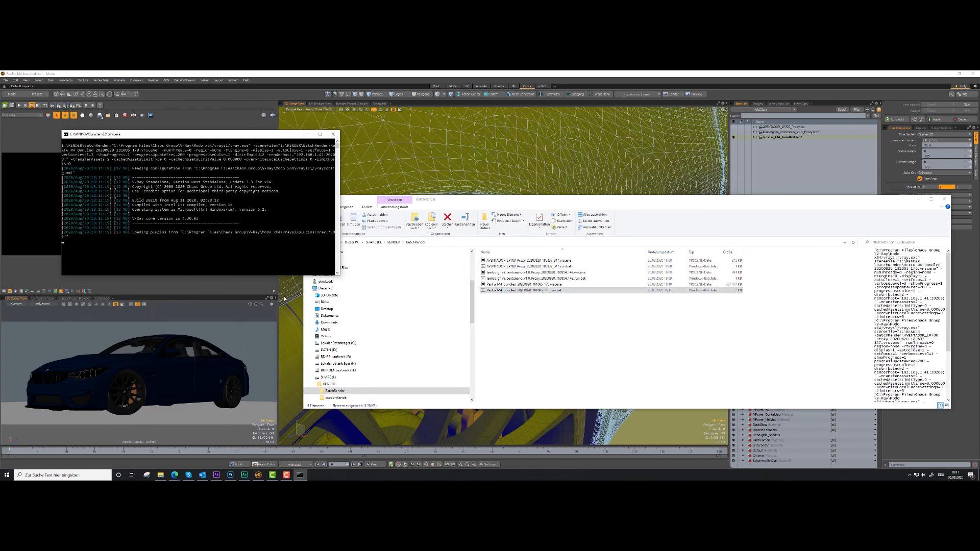